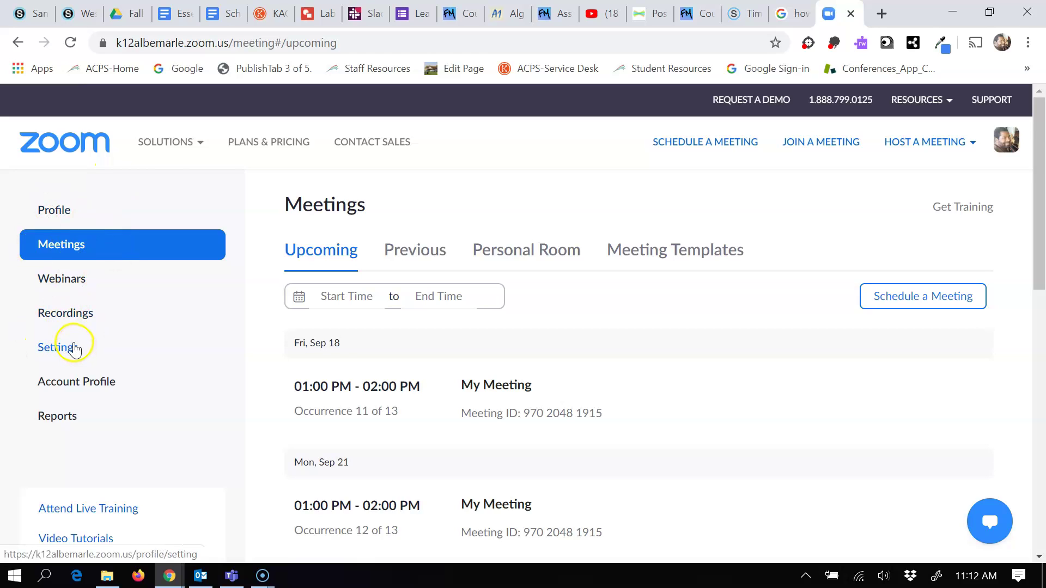
Open the account's meeting settings and review the Security options for passcodes, one-click join links and authenticated users.
left_click(74, 348)
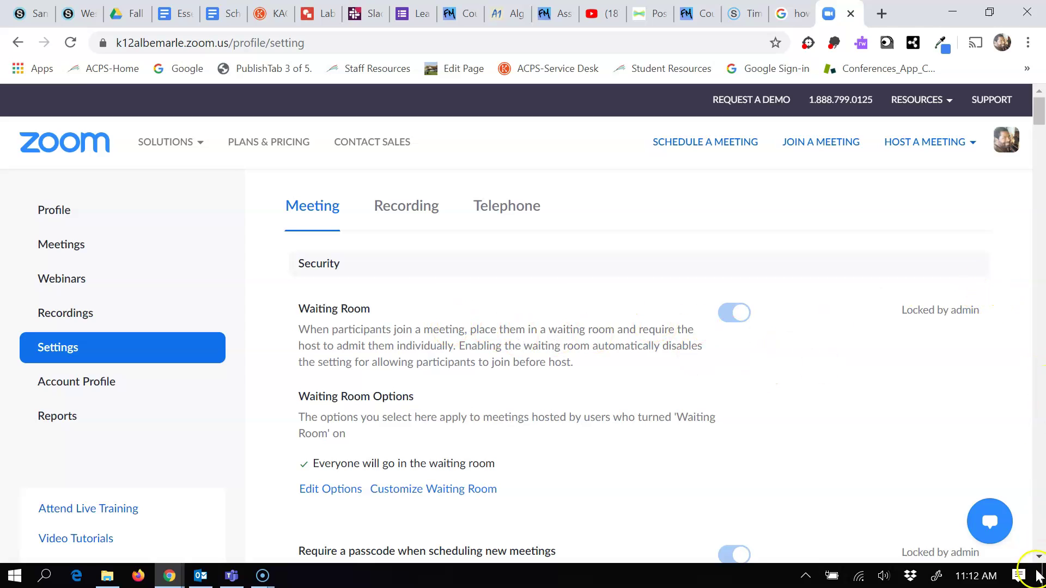
scroll(1040, 557, "down", 5)
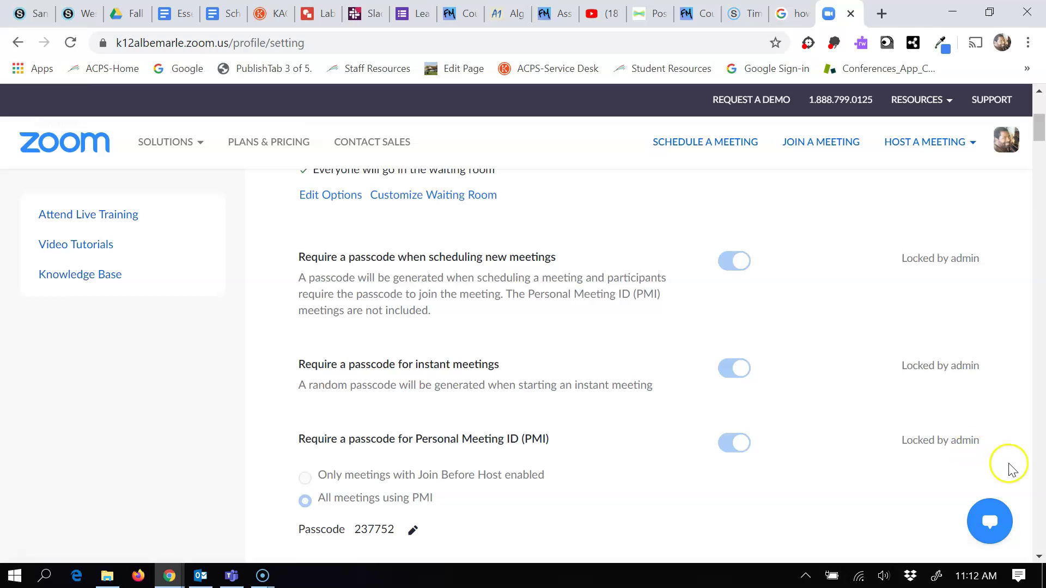
scroll(1038, 556, "down", 5)
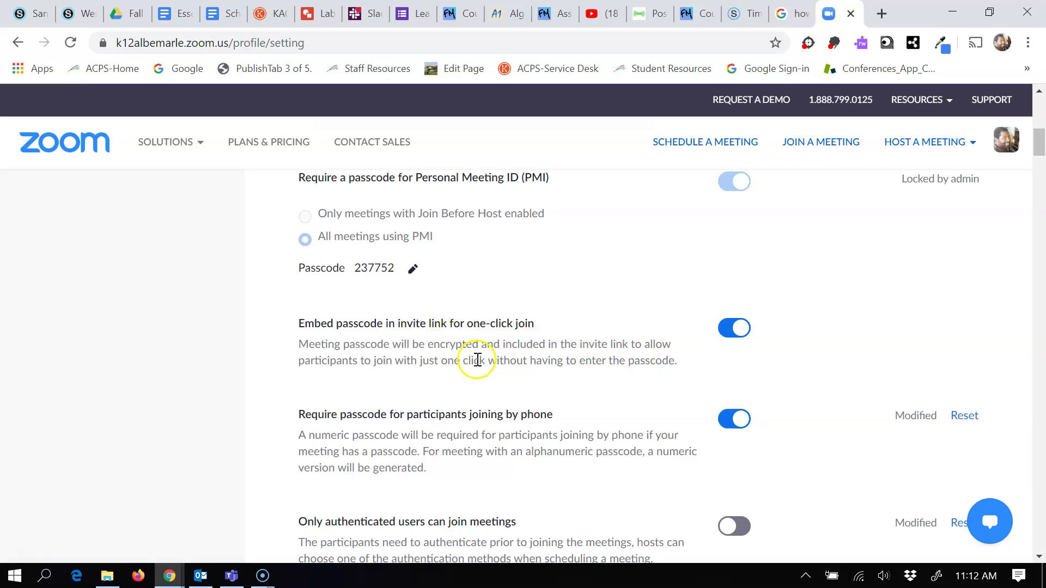
left_click(730, 325)
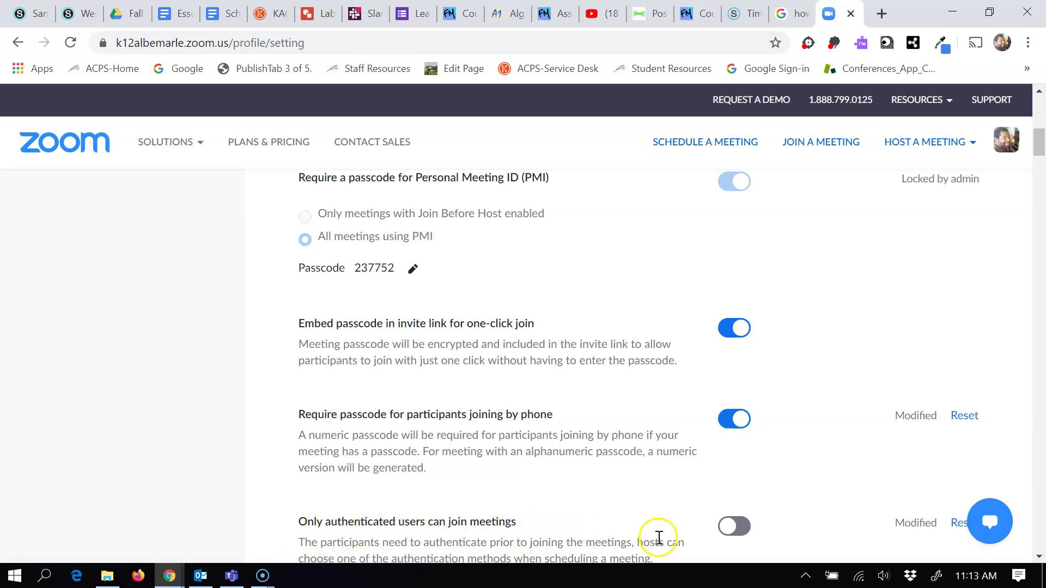
left_click(1039, 556)
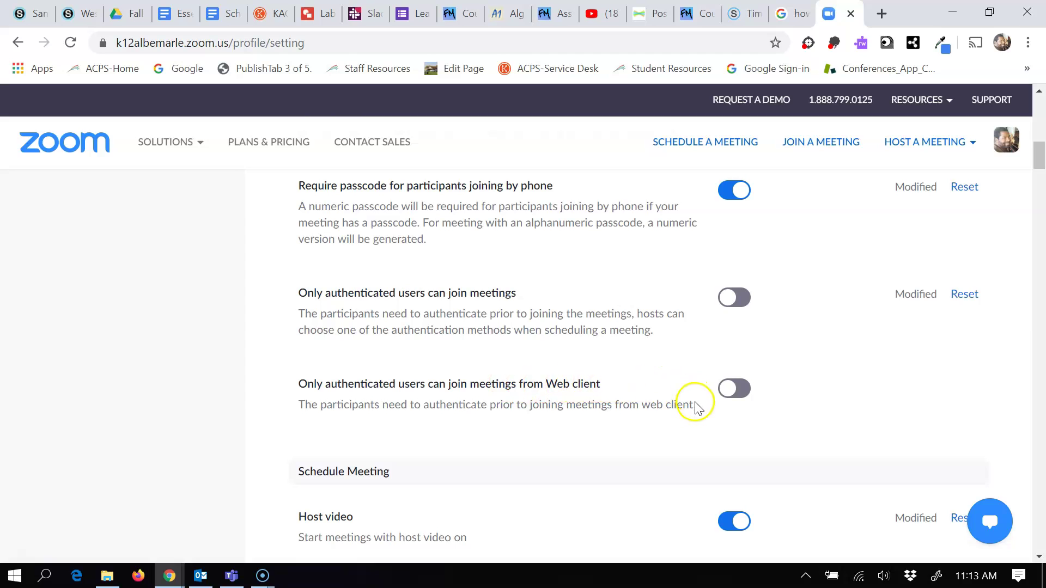
left_click(1039, 556)
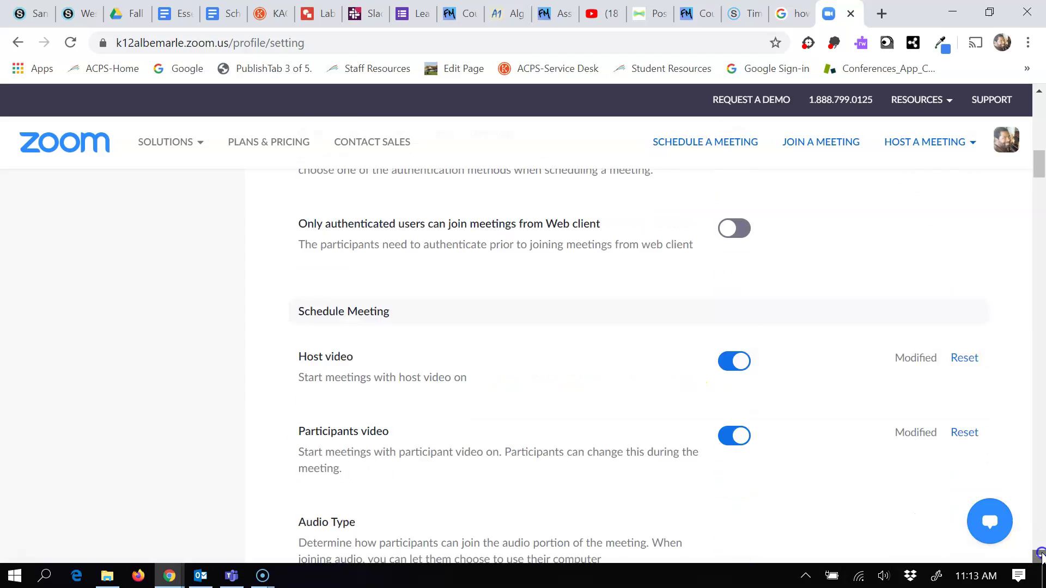
Review the Schedule Meeting options for video, audio type, joining before host and Personal Meeting ID, through to the in-meeting chat settings.
scroll(1041, 555, "down", 3)
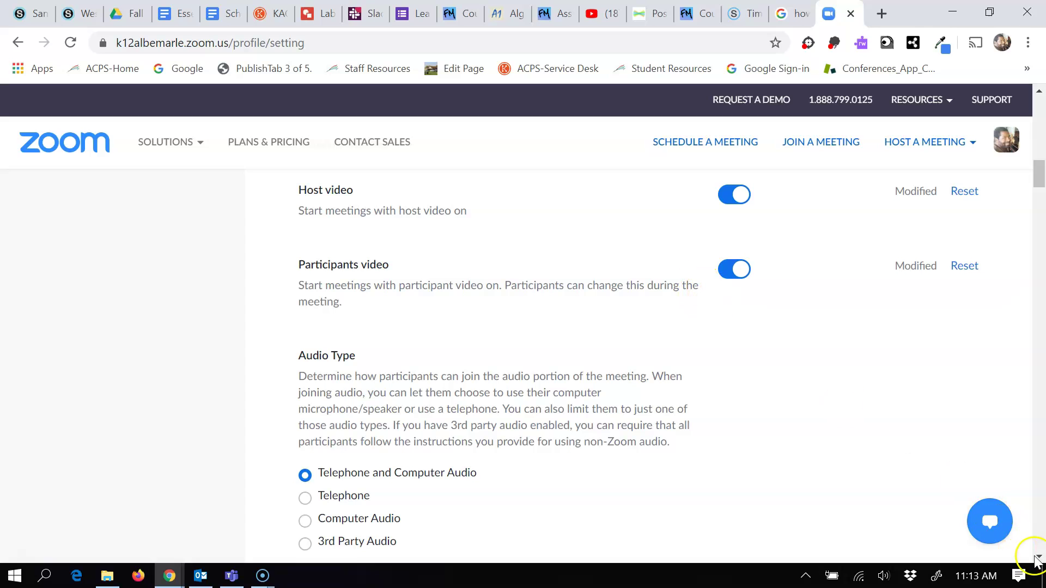
scroll(1039, 556, "down", 5)
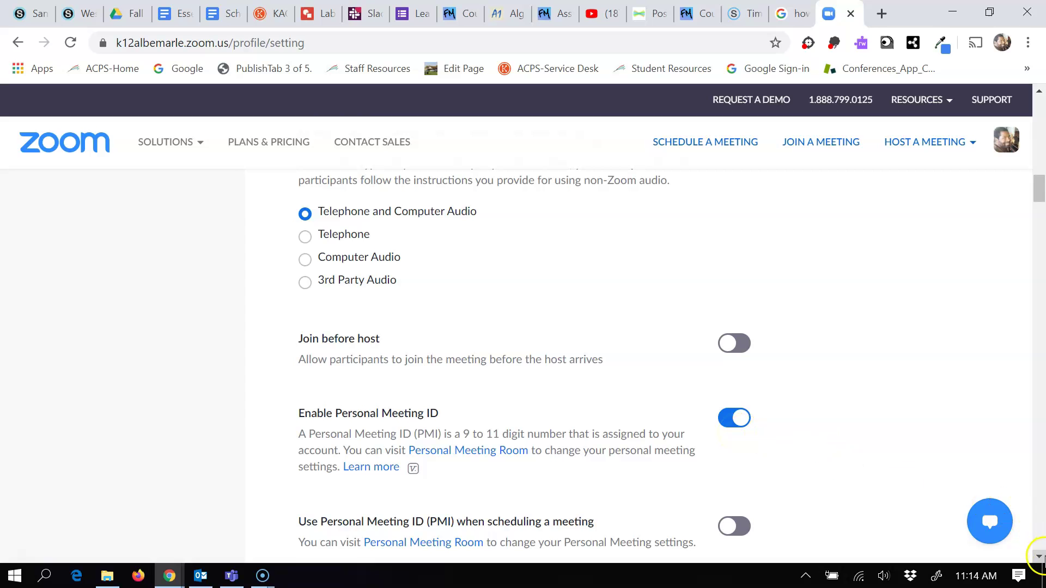
scroll(1041, 555, "down", 5)
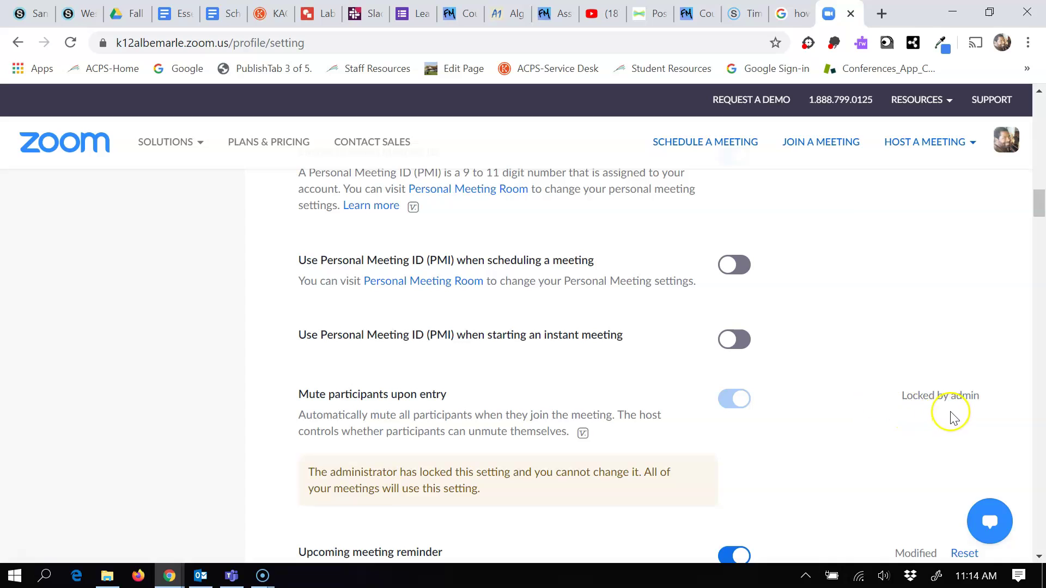
scroll(1040, 556, "down", 6)
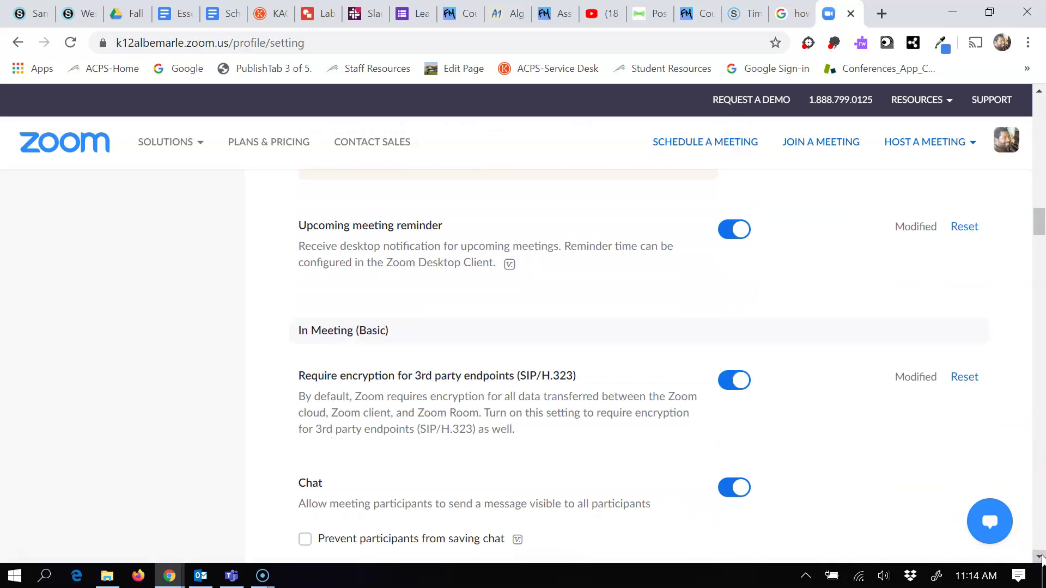
scroll(1040, 557, "down", 1)
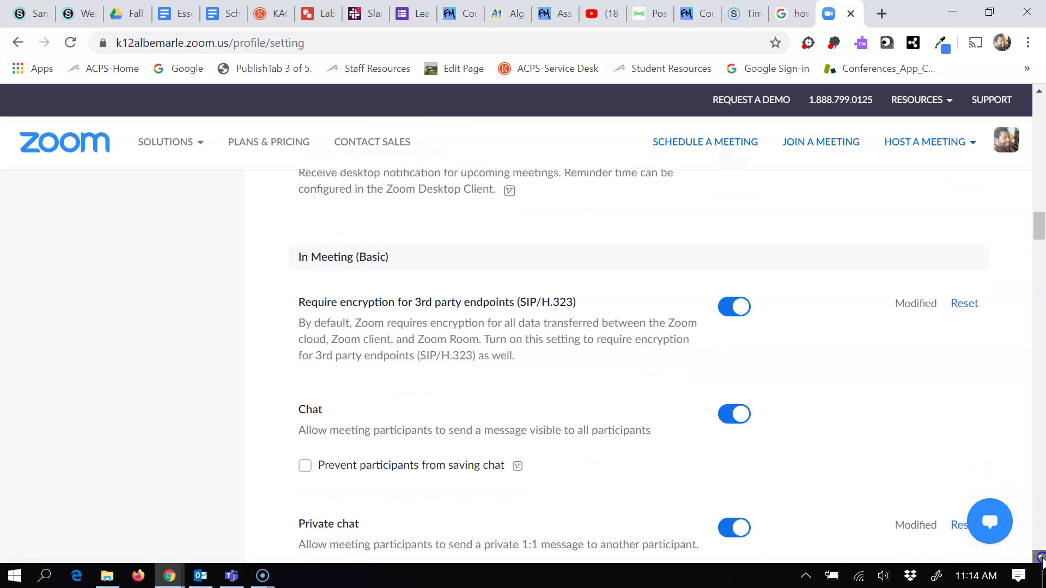
scroll(806, 302, "down", 5)
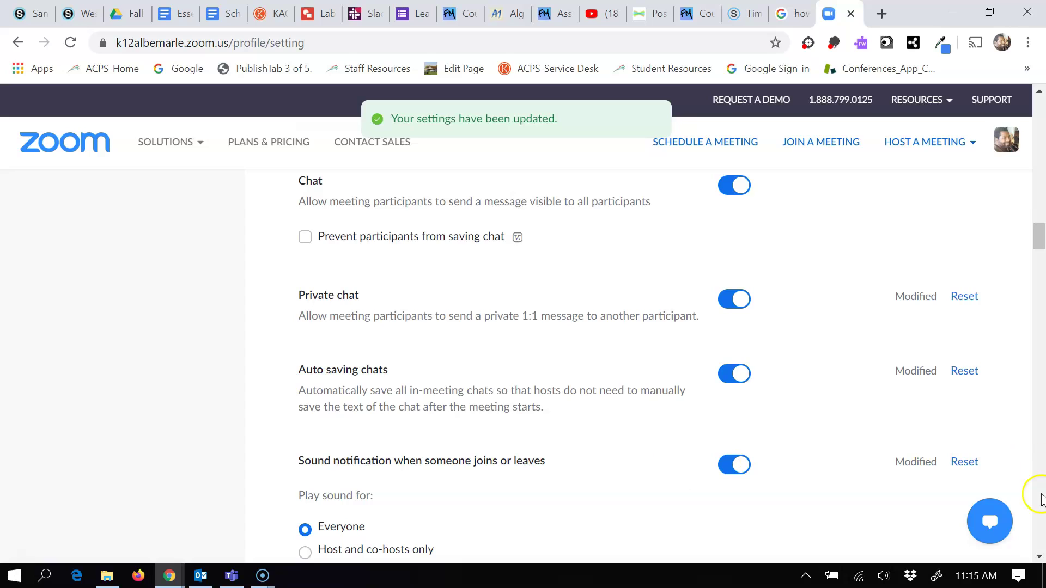
Set the join/leave sound notification to play for host and co-hosts only, and save the change.
left_click(1038, 556)
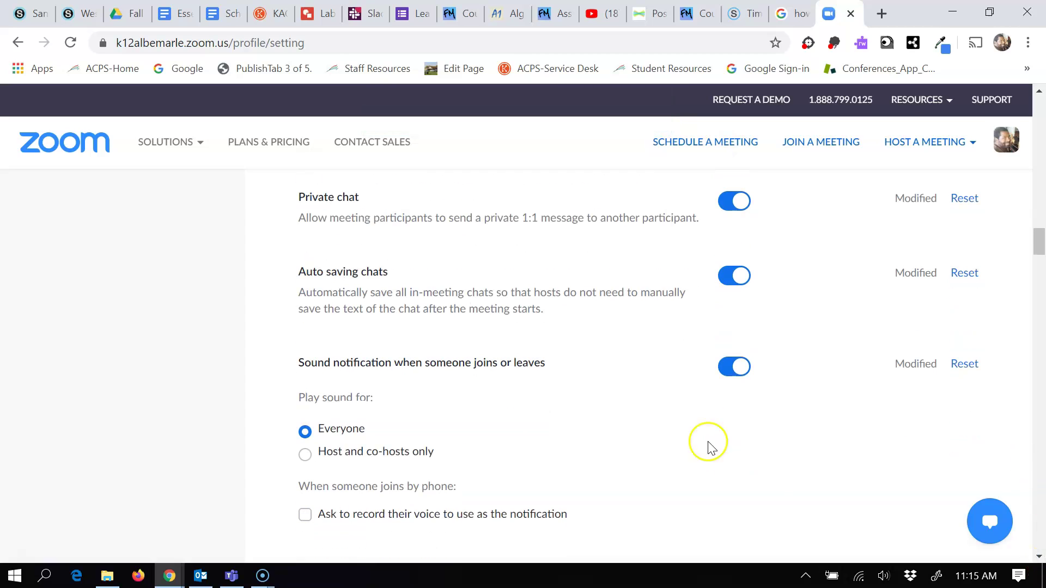
left_click(371, 458)
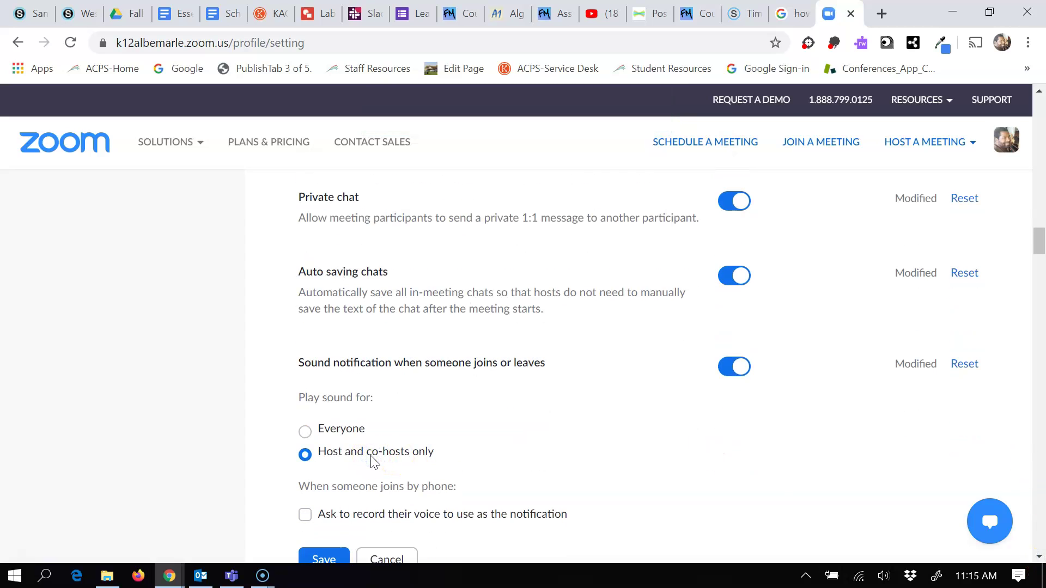
scroll(681, 436, "down", 1)
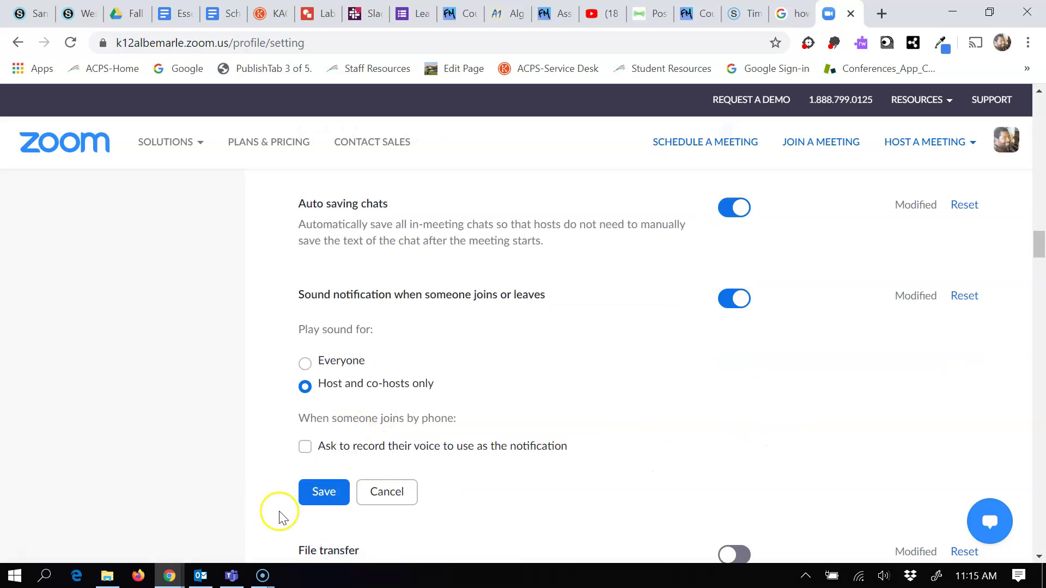
left_click(321, 493)
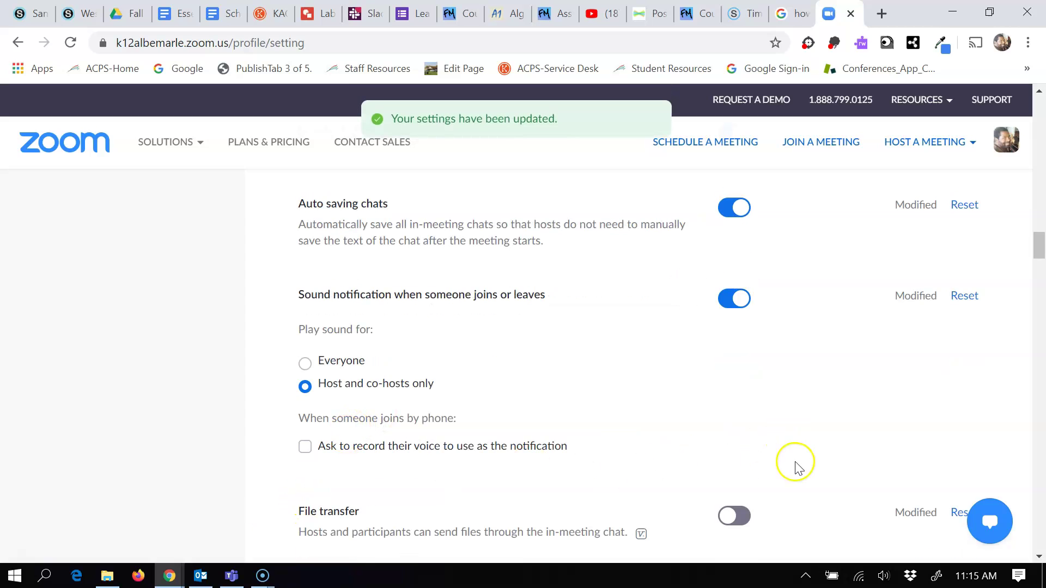
Turn off the Feedback to Zoom setting and confirm the change despite its dependent survey setting.
scroll(1040, 545, "down", 6)
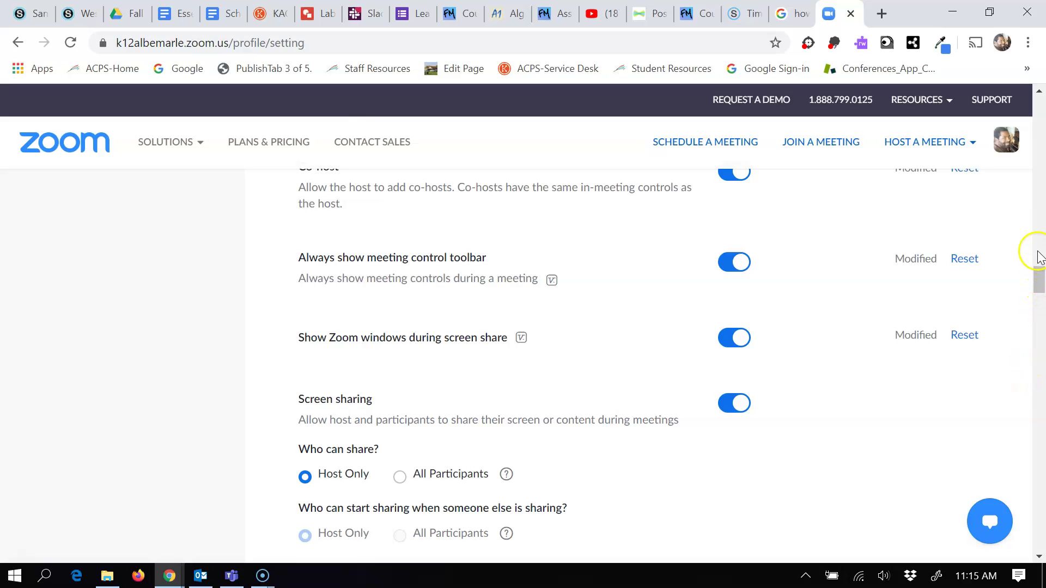
left_click_drag(1035, 280, 1037, 261)
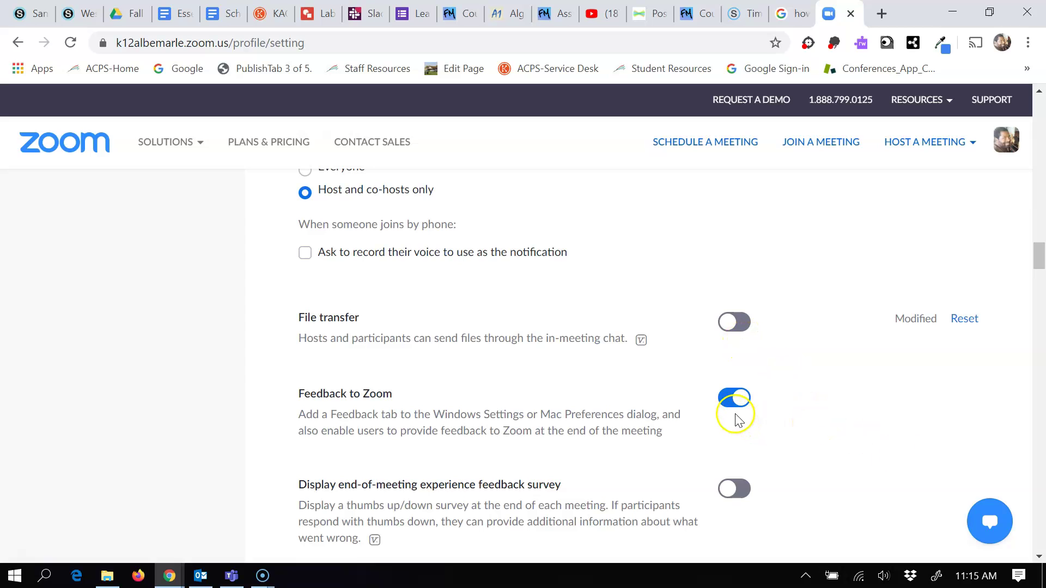
left_click(730, 399)
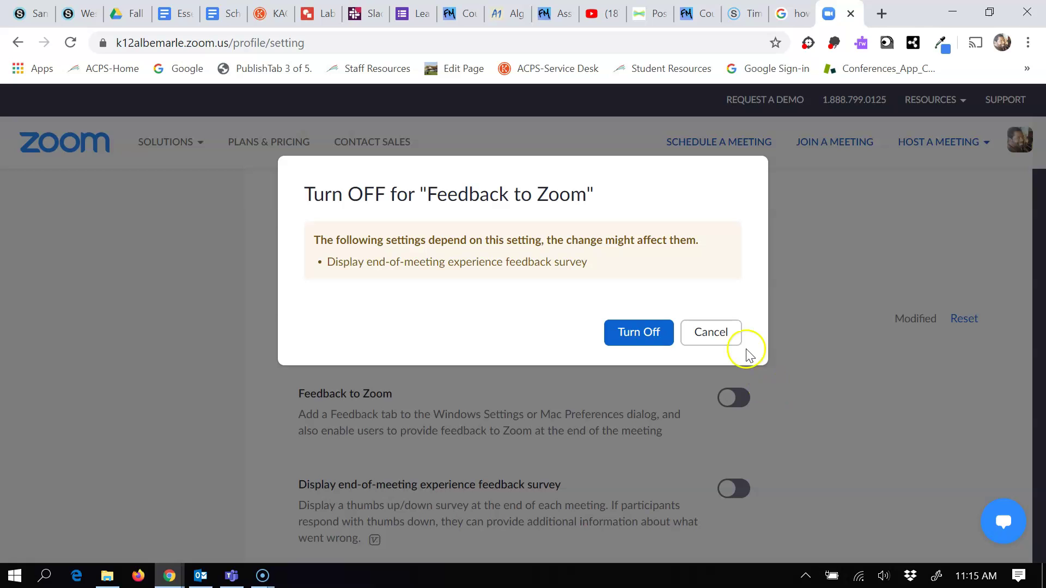
left_click(647, 338)
Review the basic in-meeting options for co-hosts, the meeting control toolbar, screen sharing, annotation, whiteboard and remote control.
scroll(1041, 558, "down", 6)
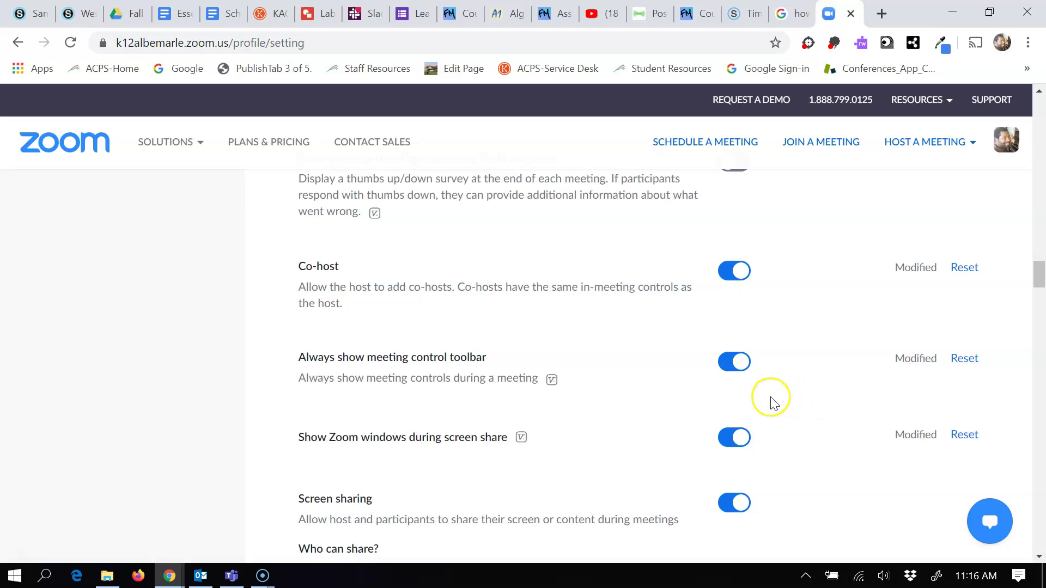
scroll(338, 427, "down", 1)
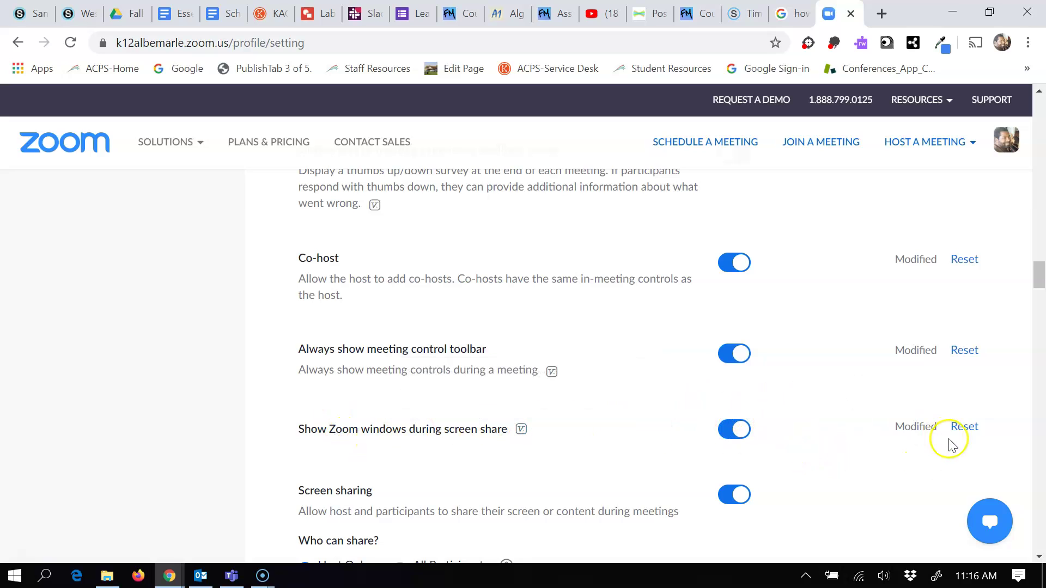
scroll(1038, 552, "down", 2)
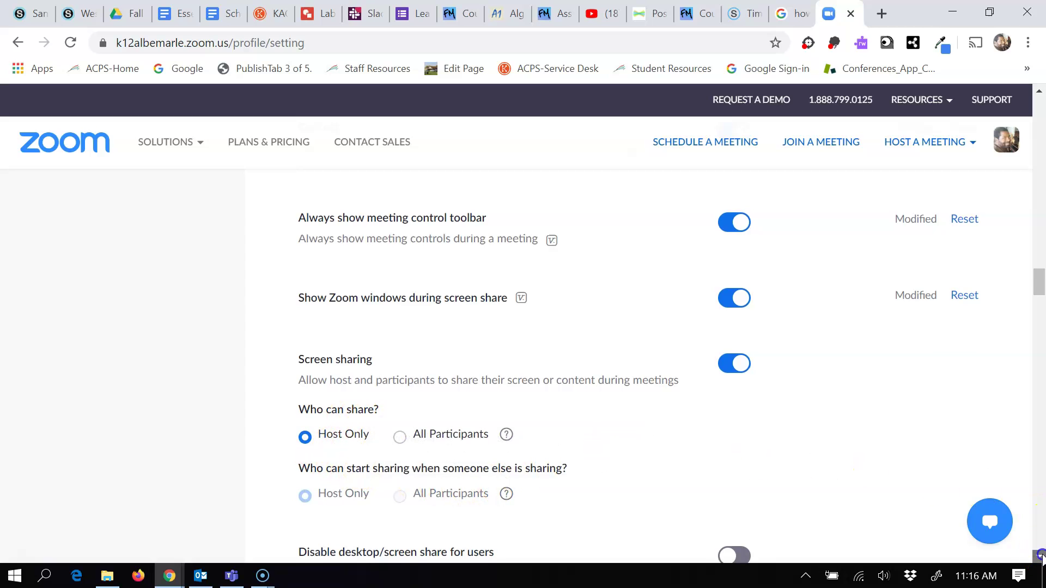
scroll(1039, 556, "down", 5)
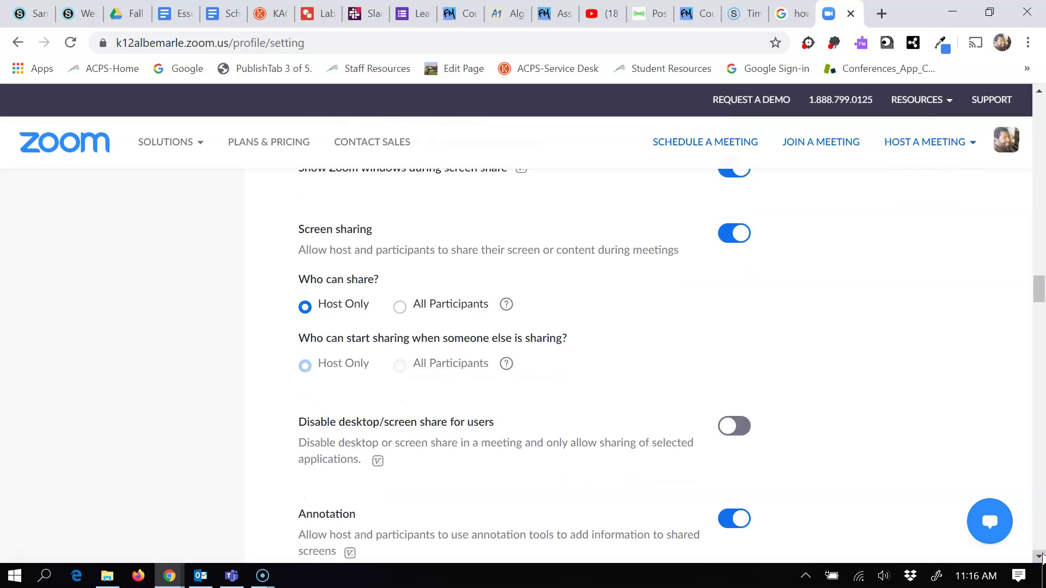
scroll(1042, 558, "down", 3)
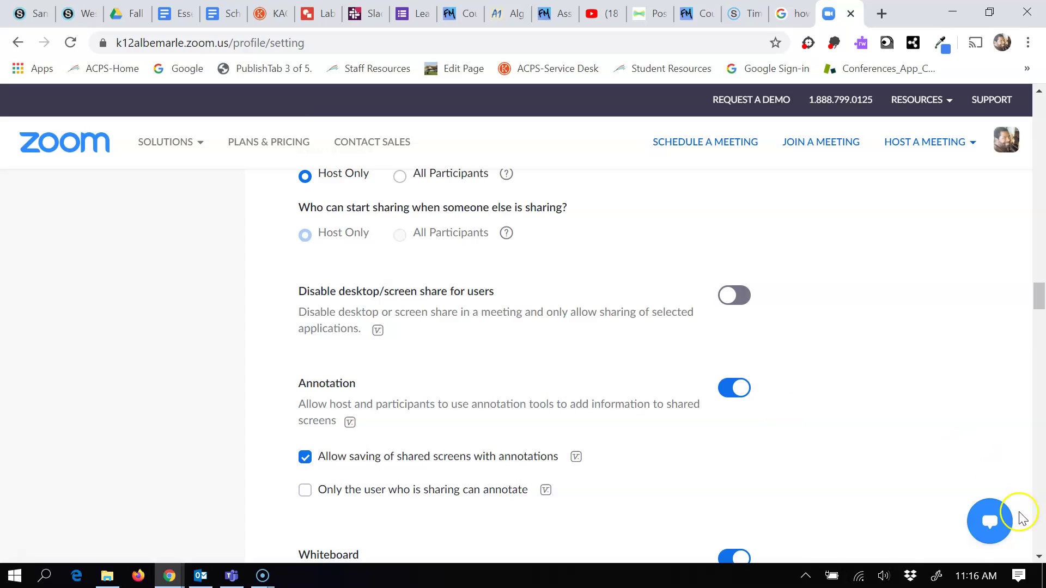
scroll(1039, 556, "down", 5)
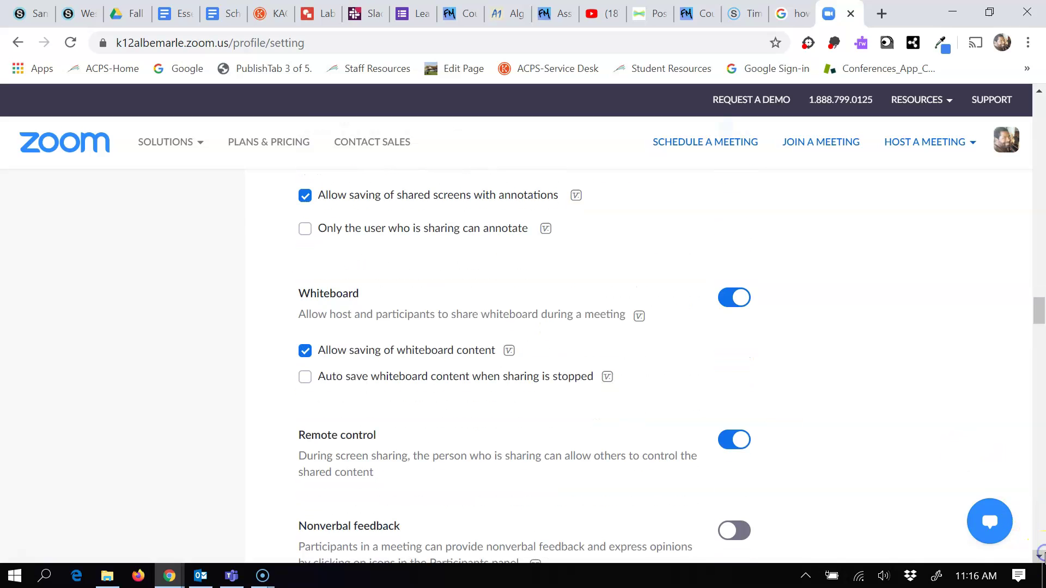
scroll(792, 367, "down", 5)
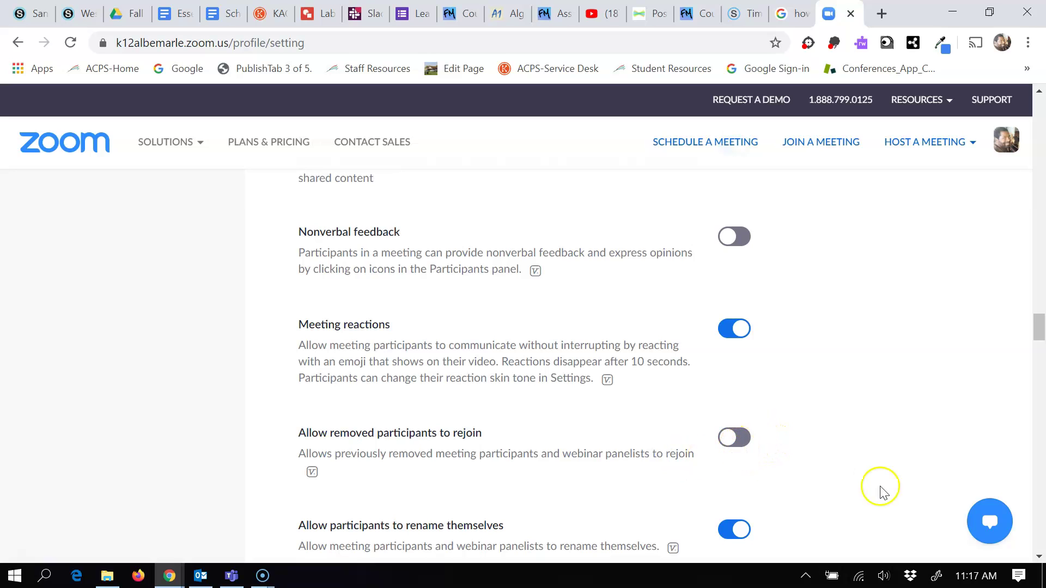
Examine the participant reaction, rejoin and renaming settings, plus the advanced options for breakout rooms, virtual backgrounds and live streaming.
left_click(1039, 557)
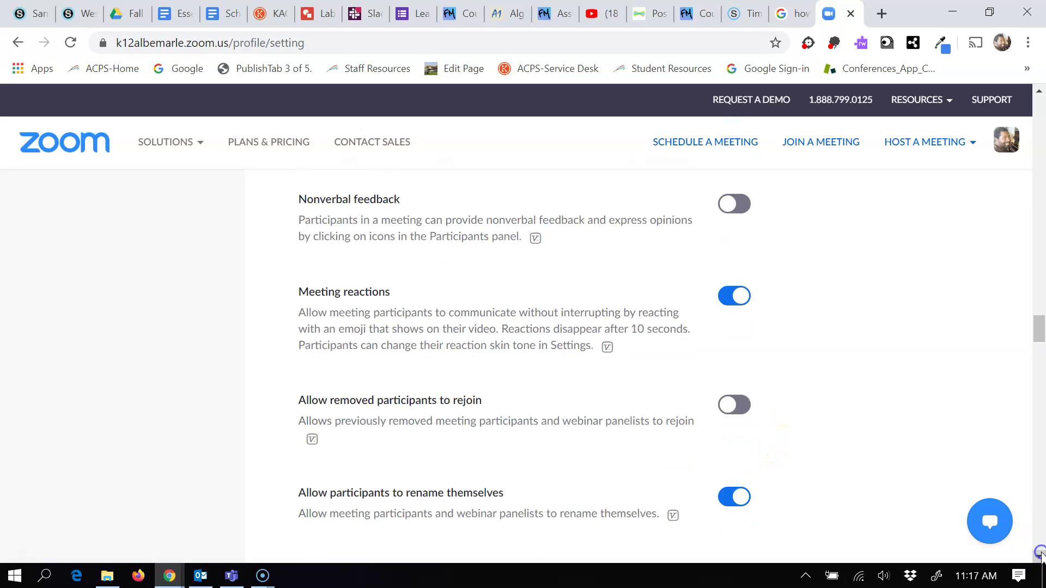
left_click(1039, 556)
left_click(1039, 556)
left_click(1039, 556)
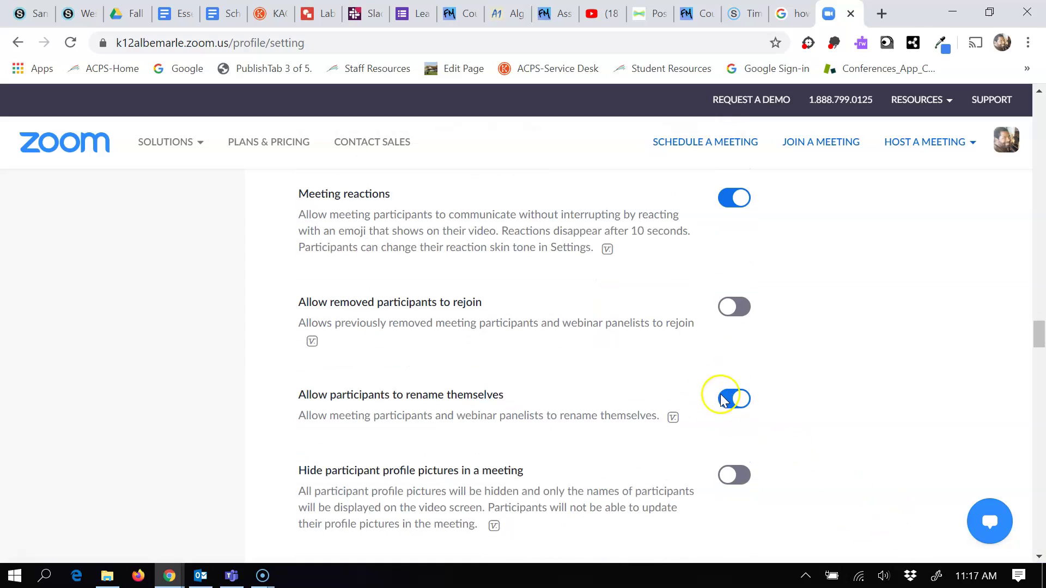
left_click(1039, 556)
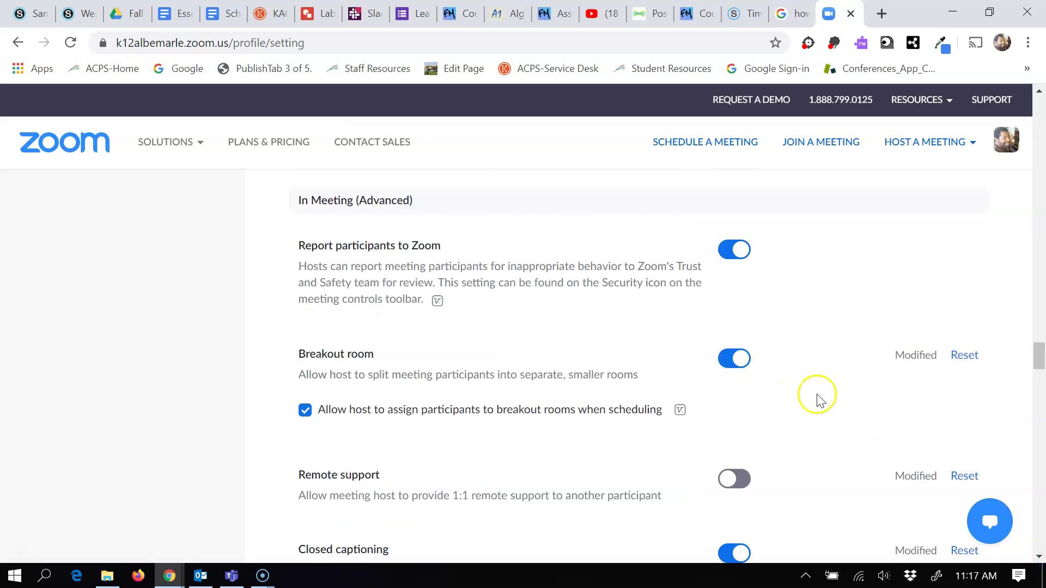
scroll(817, 397, "down", 10)
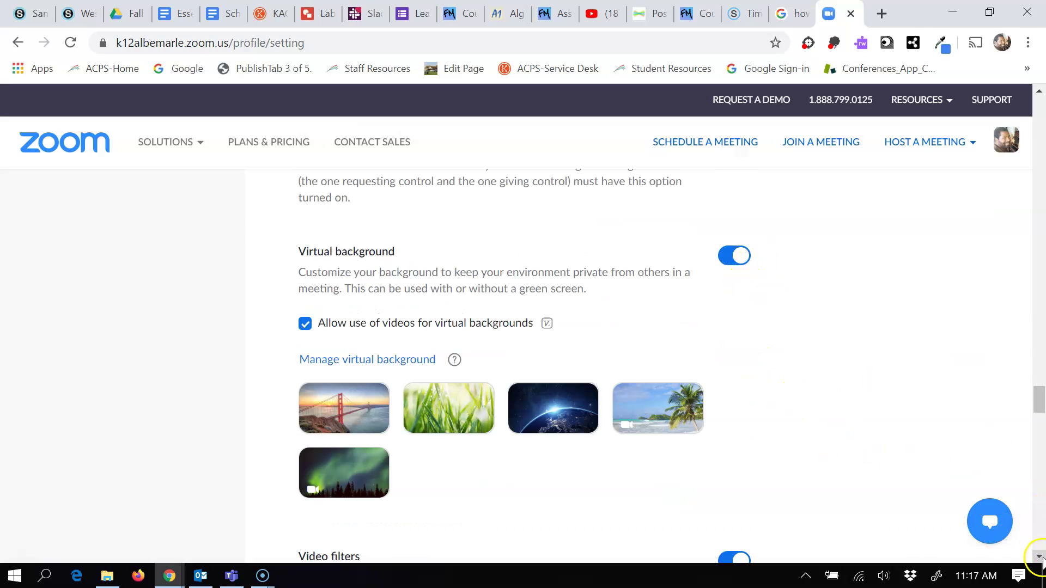
scroll(367, 493, "down", 15)
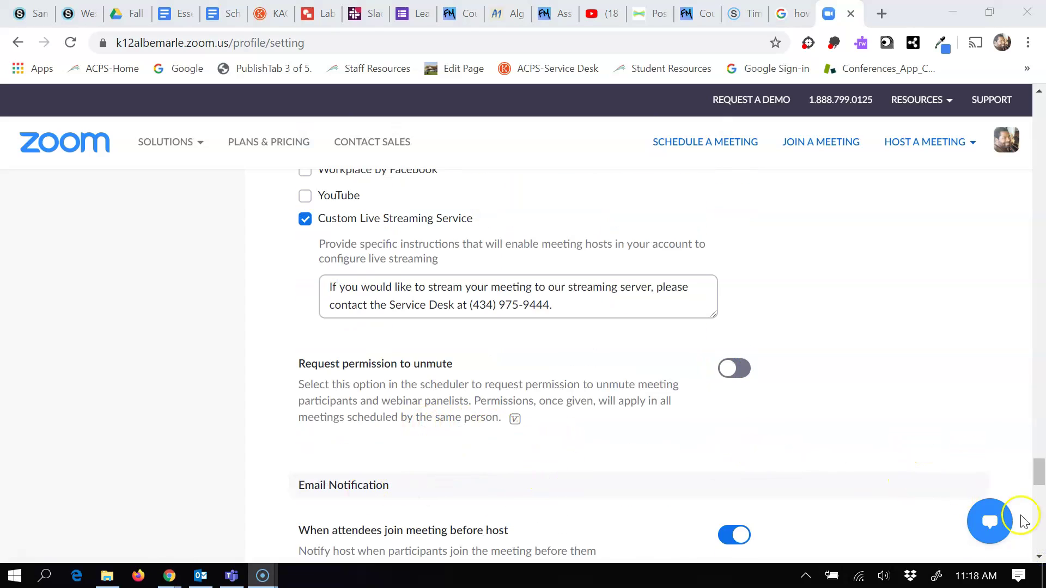
Check the permission-to-unmute setting and the Email Notification options near the end of the meeting settings.
left_click(1039, 557)
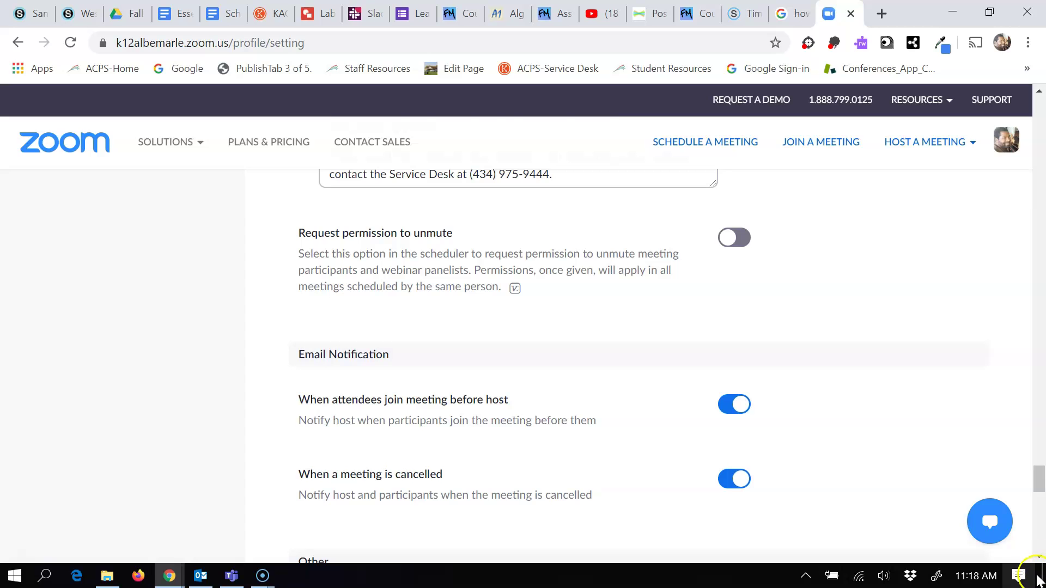
left_click(1039, 556)
left_click(1039, 556)
left_click(1039, 557)
left_click(1039, 556)
left_click(1039, 555)
Go back over the one-click join passcode, join before host, Personal Meeting ID and chat settings.
left_click_drag(1040, 486, 1040, 145)
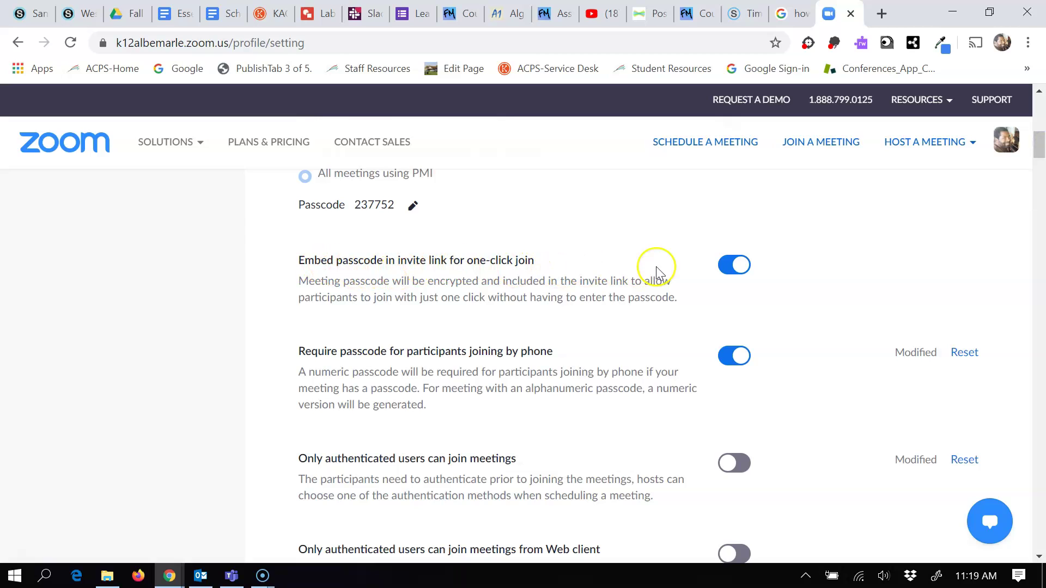
scroll(656, 266, "down", 15)
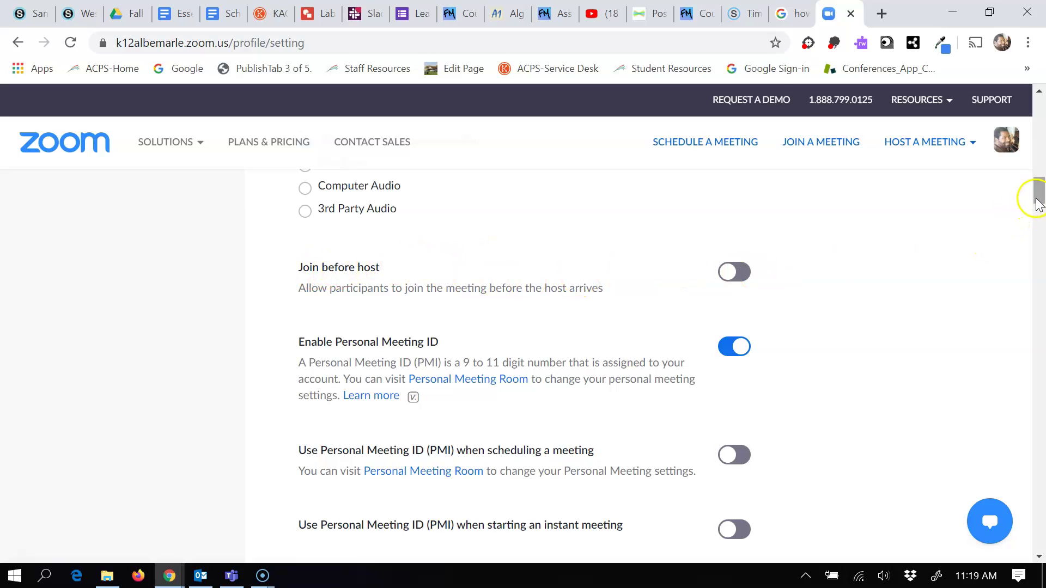
left_click_drag(1039, 198, 1041, 237)
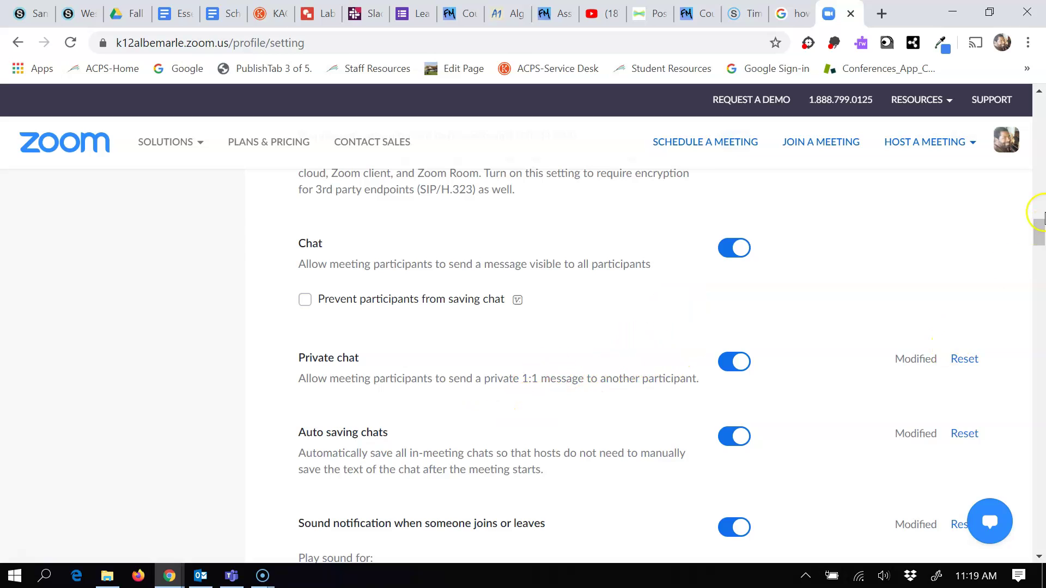
Review the in-meeting settings from file transfer and feedback through co-host, meeting control toolbar and screen sharing permissions.
left_click_drag(1040, 232, 1040, 261)
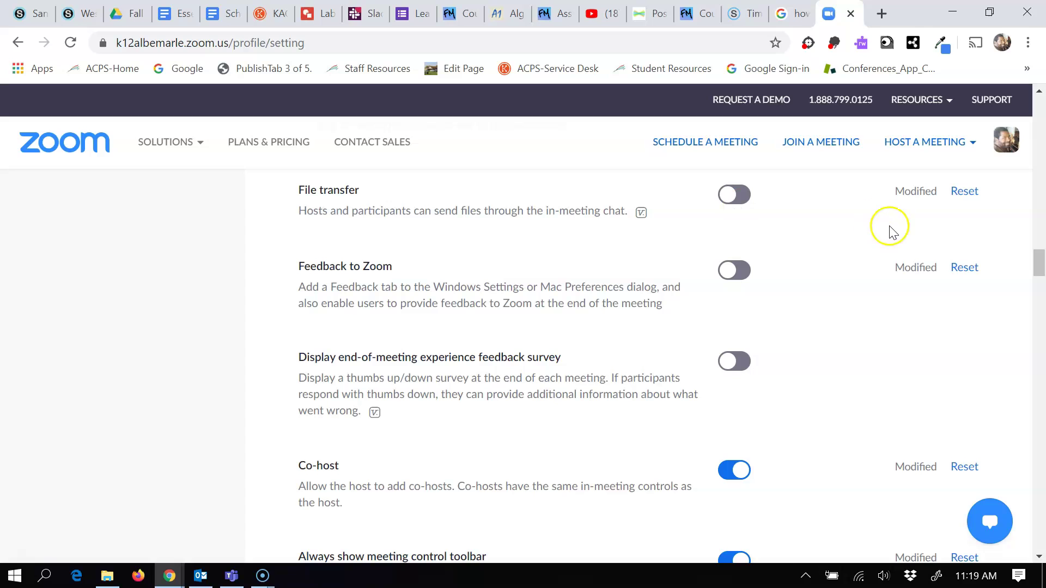
left_click_drag(1041, 256, 1040, 267)
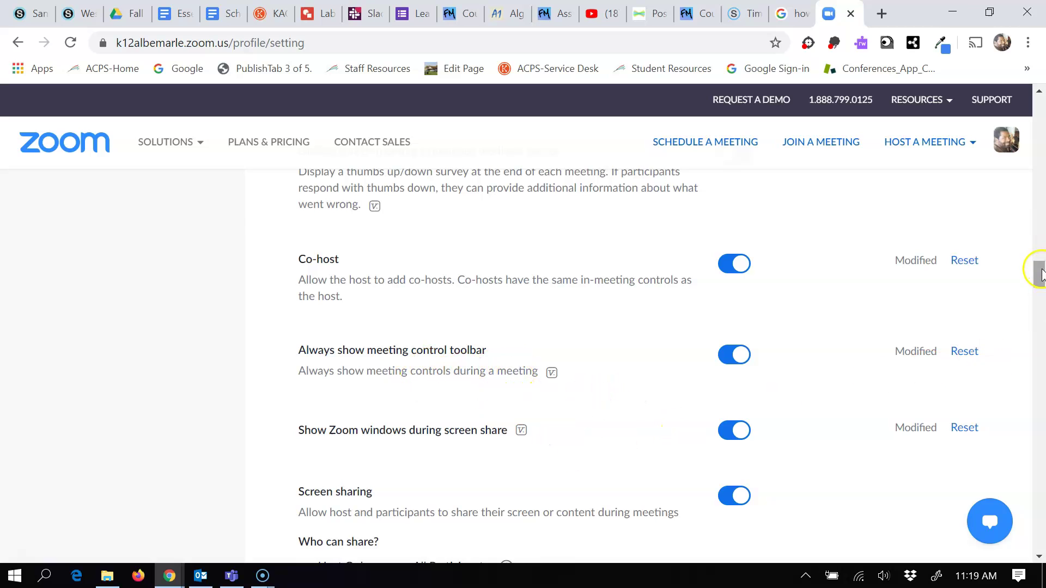
left_click_drag(1041, 269, 1041, 282)
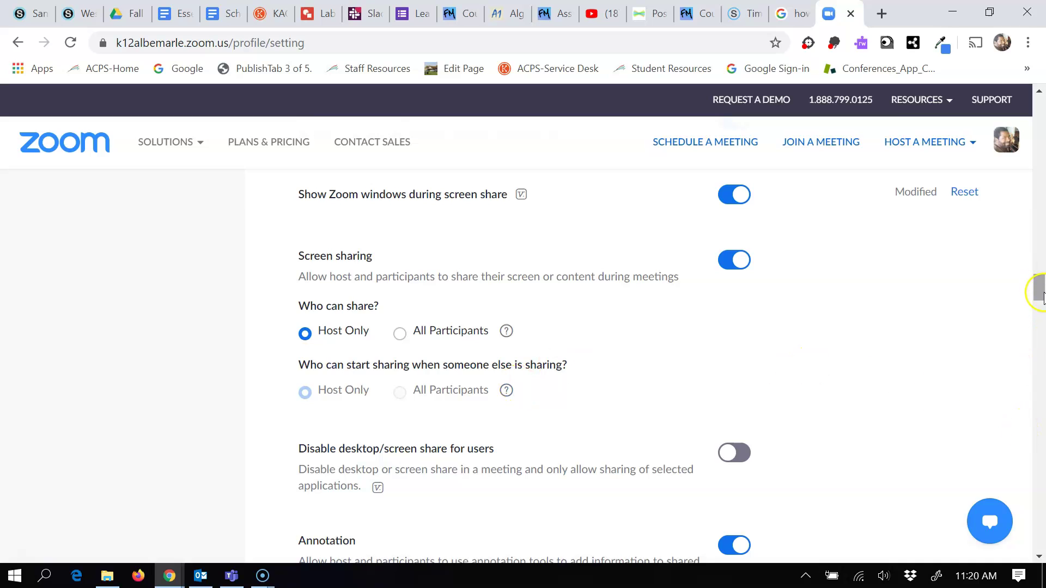
Search the settings page for "notif" and examine the sound notification options for participants joining or leaving.
left_click(1039, 316)
left_click_drag(1041, 315, 1041, 436)
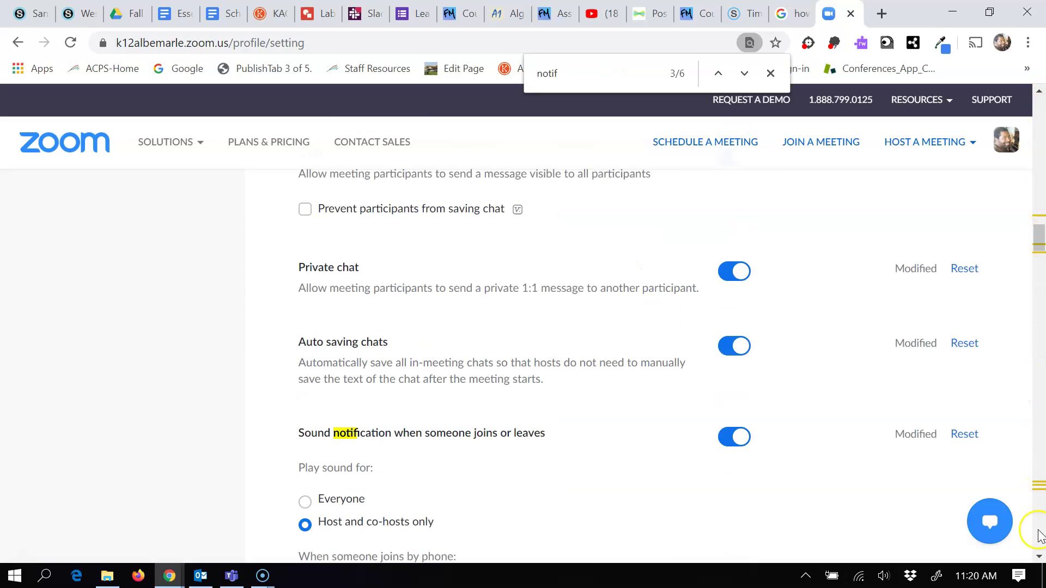
left_click_drag(1039, 556, 1038, 556)
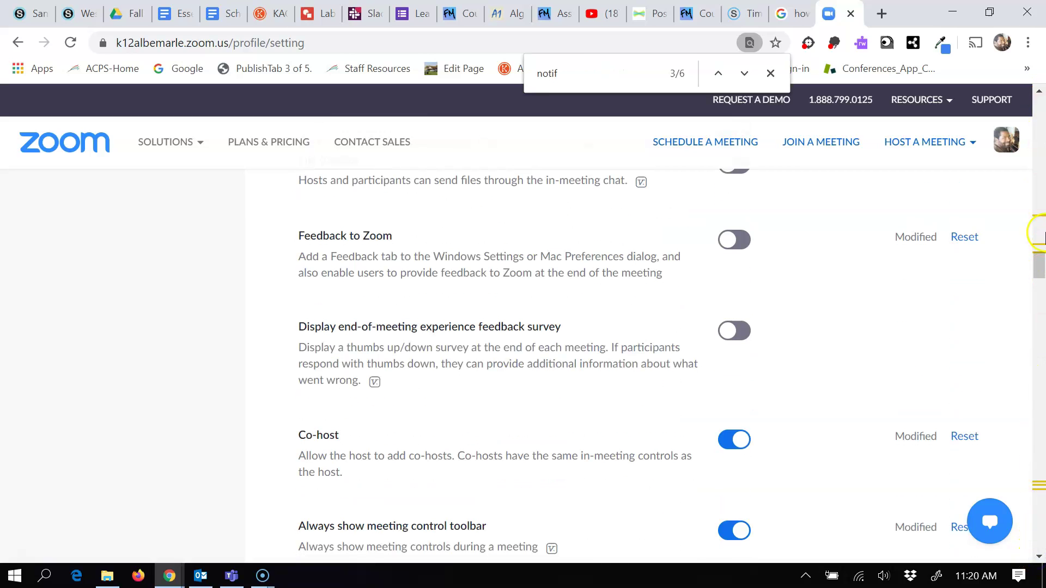
left_click_drag(1040, 94, 1040, 94)
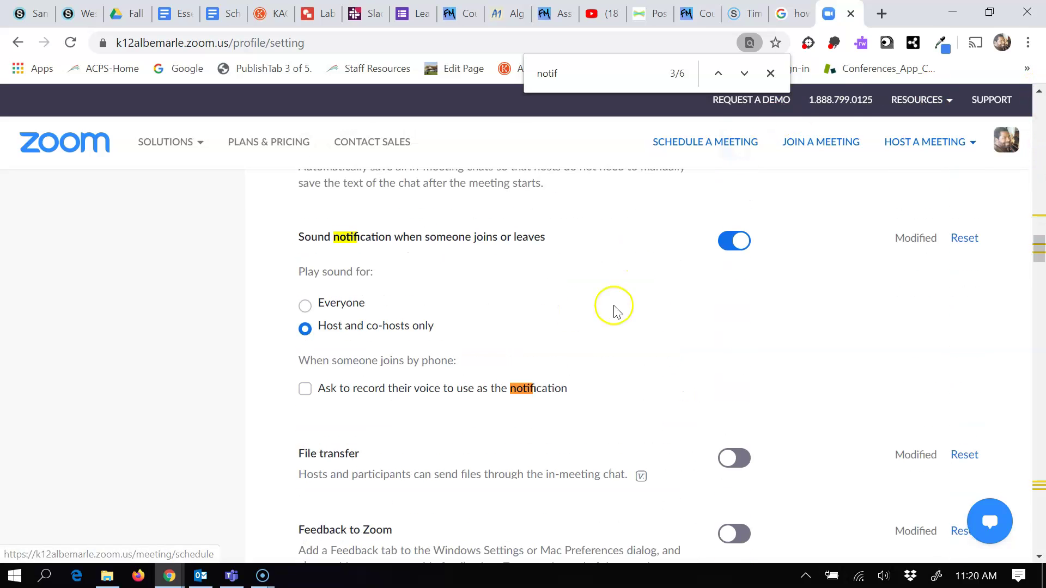